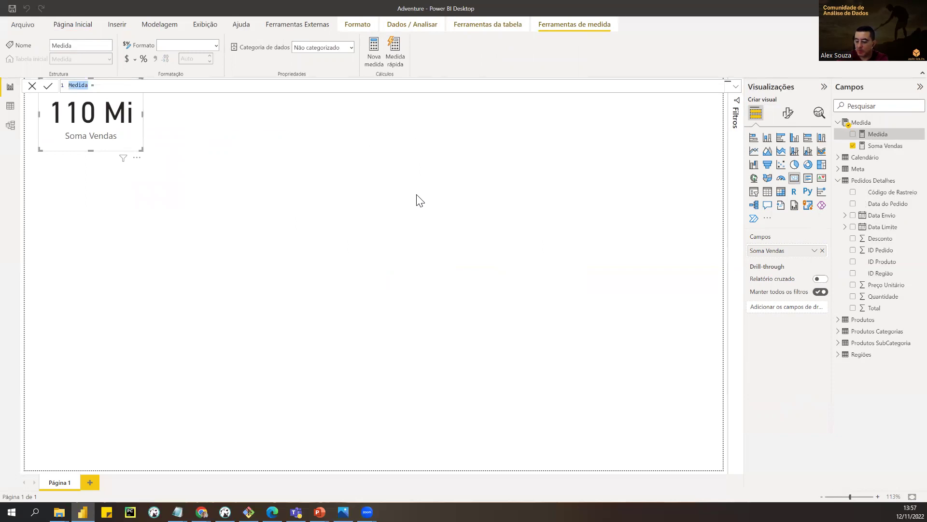
Define the new measure in the Medida table as Soma Meta = SUM(Meta[Meta])
text(Soma Meta)
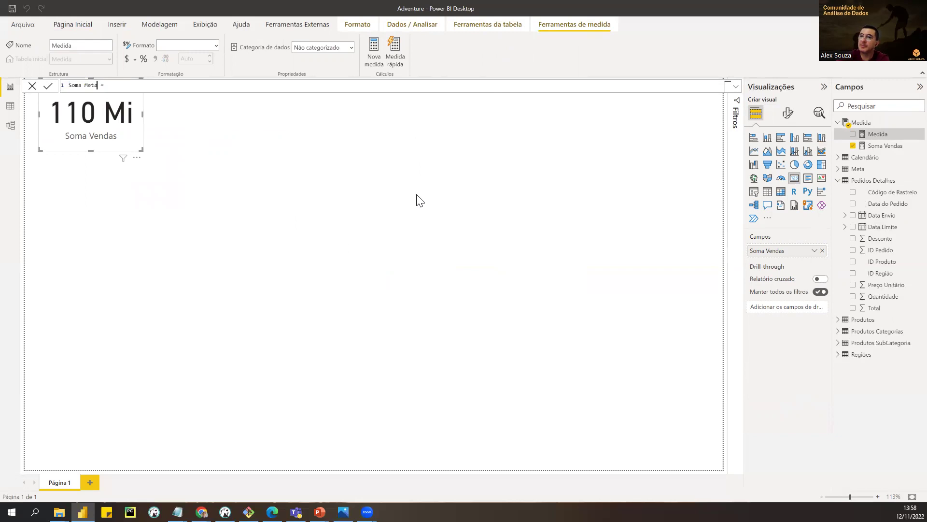
text( = SUM(me)
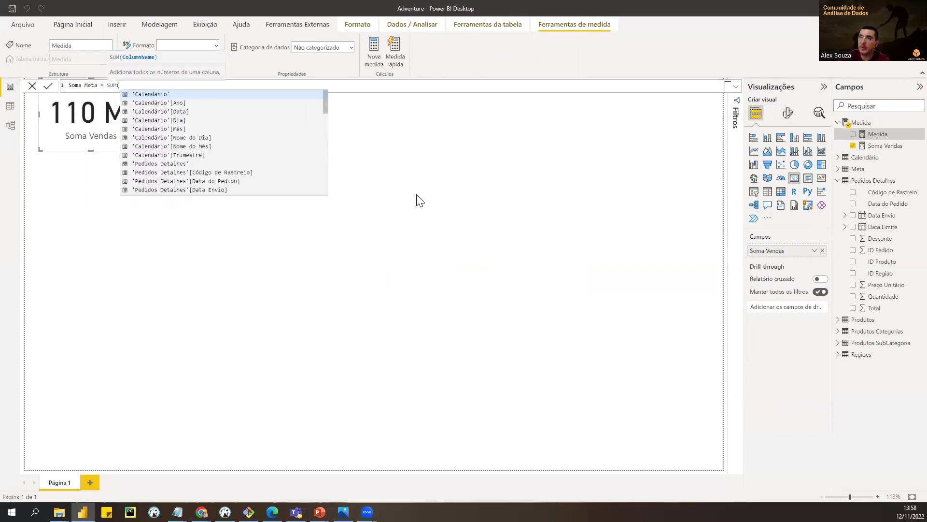
key(Down)
key(Down)
key(Down)
key(Down)
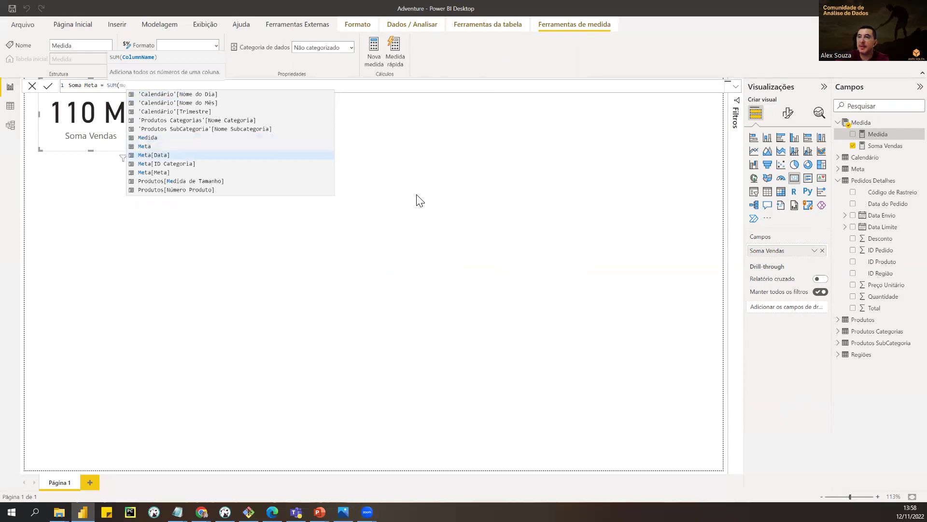
key(Tab)
text())
key(Return)
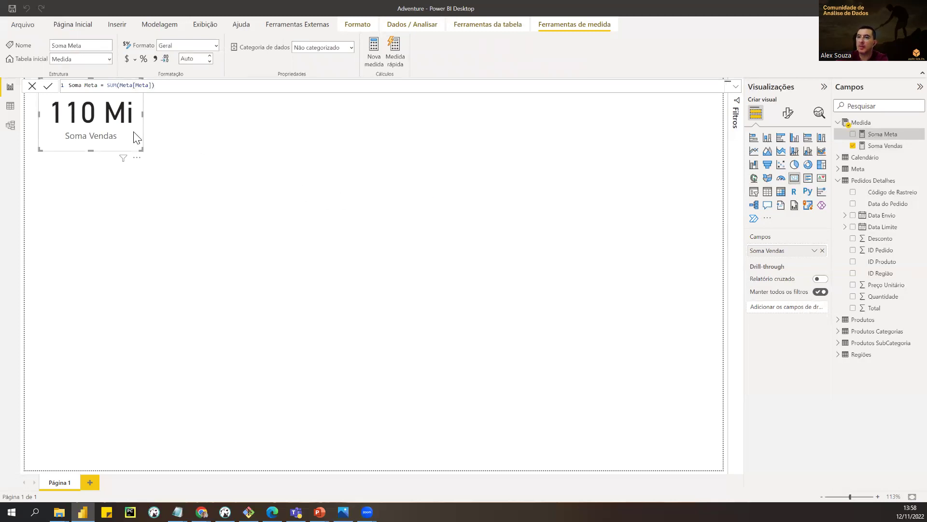
Duplicate the Soma Vendas card and place the copy directly beside the original
click(308, 237)
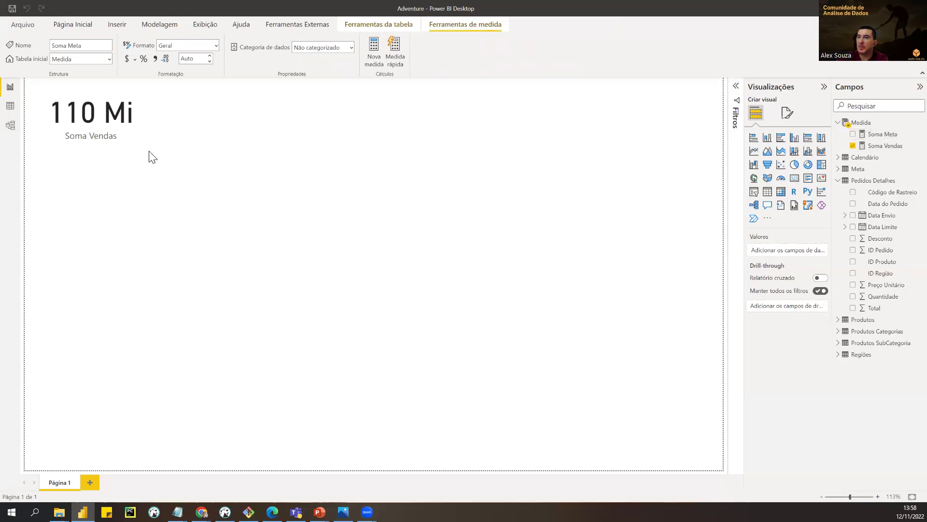
click(126, 145)
key(ctrl+c)
click(224, 148)
click(89, 128)
key(ctrl+v)
drag(231, 127, 192, 114)
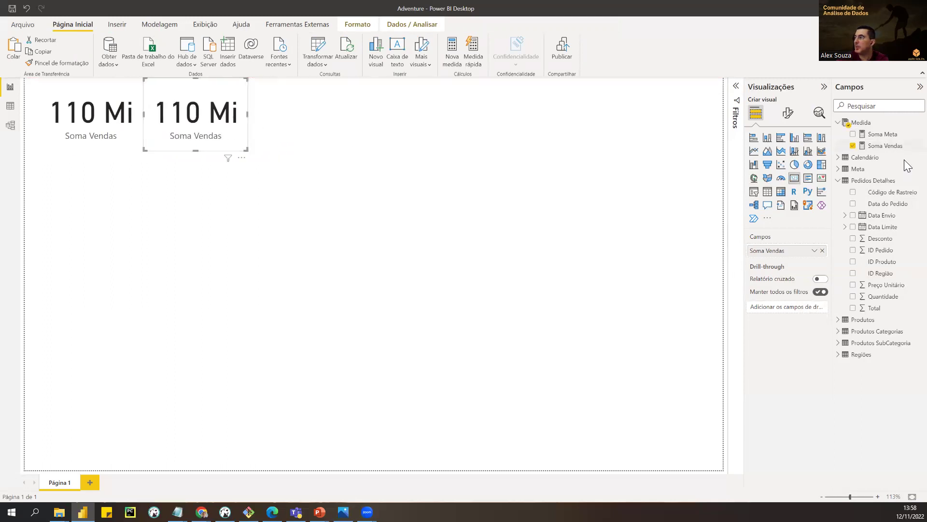
Replace the copied card's field with Soma Meta and widen the card enough to fit its full value
drag(882, 135, 798, 249)
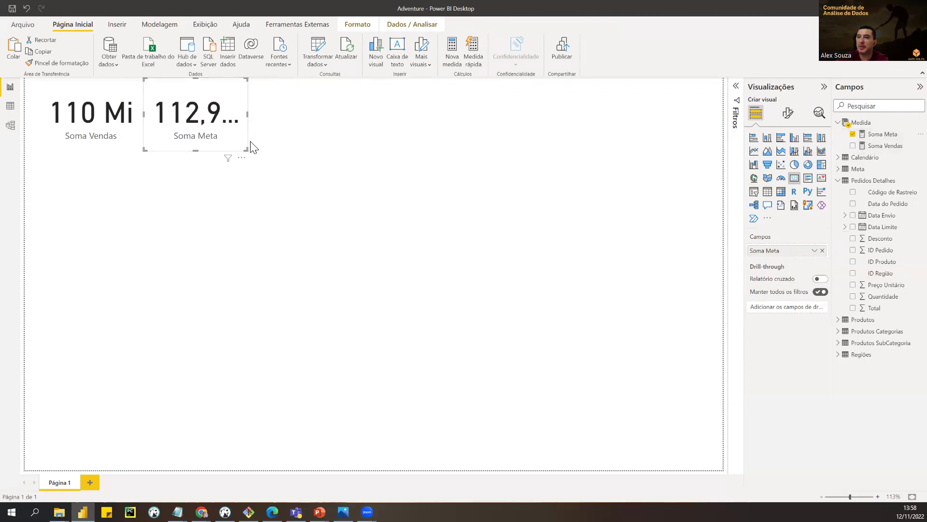
drag(245, 148, 291, 149)
click(363, 164)
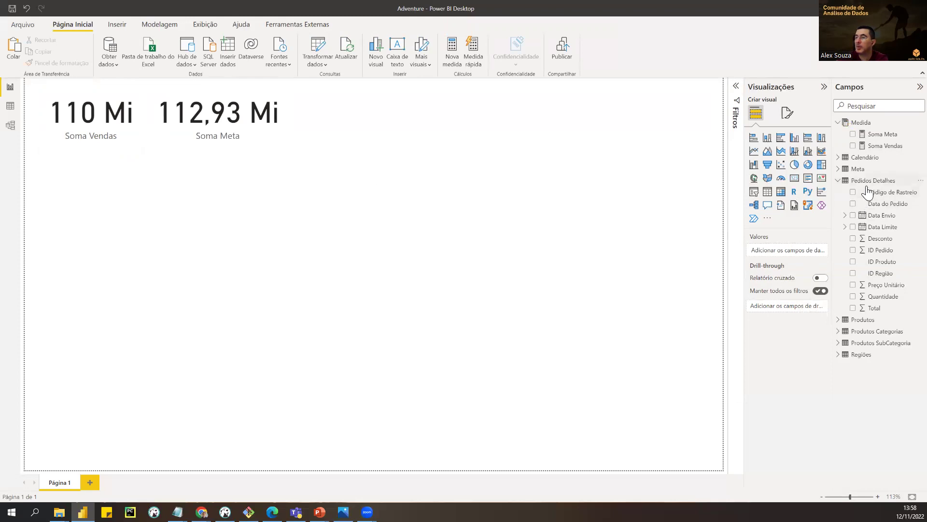
Create a new measure in the Medida table and name it Média Vendas
click(869, 125)
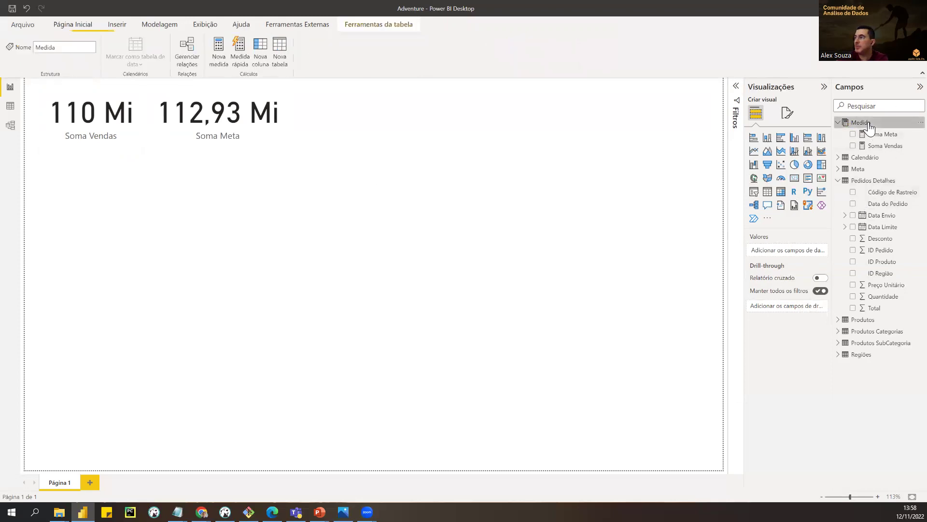
right_click(868, 123)
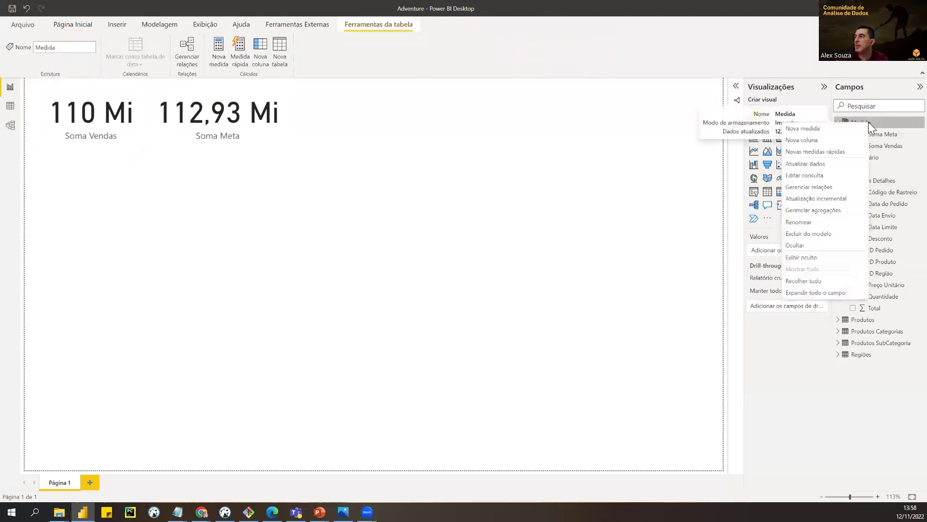
click(802, 128)
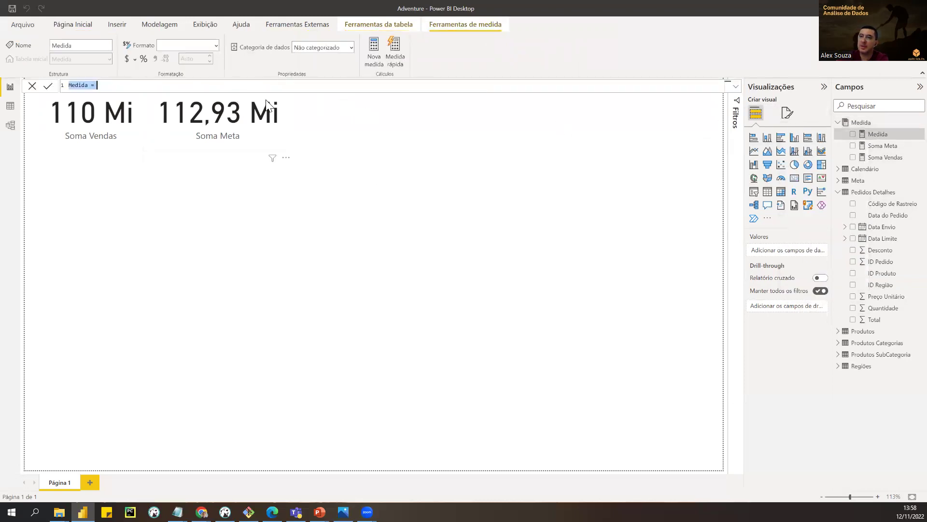
key(shift+Left)
key(shift+Left)
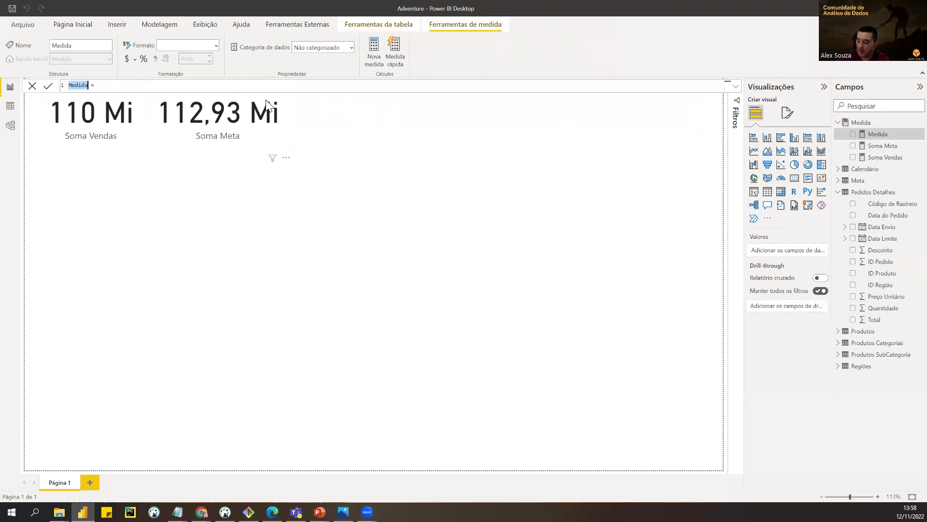
text(Média vend)
key(BackSpace)
key(BackSpace)
key(BackSpace)
key(BackSpace)
text(Vendas)
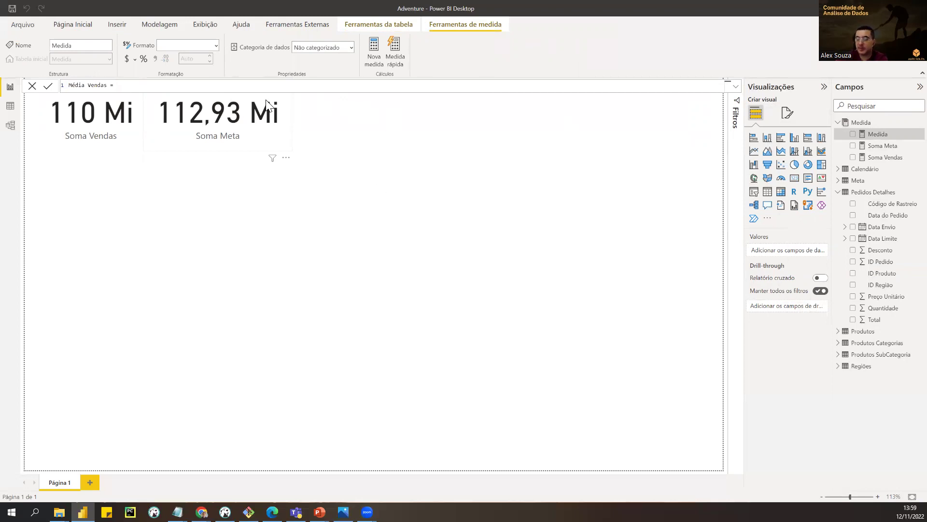
Define Média Vendas as AVERAGE('Pedidos Detalhes'[Total])
text(AVERAGE()
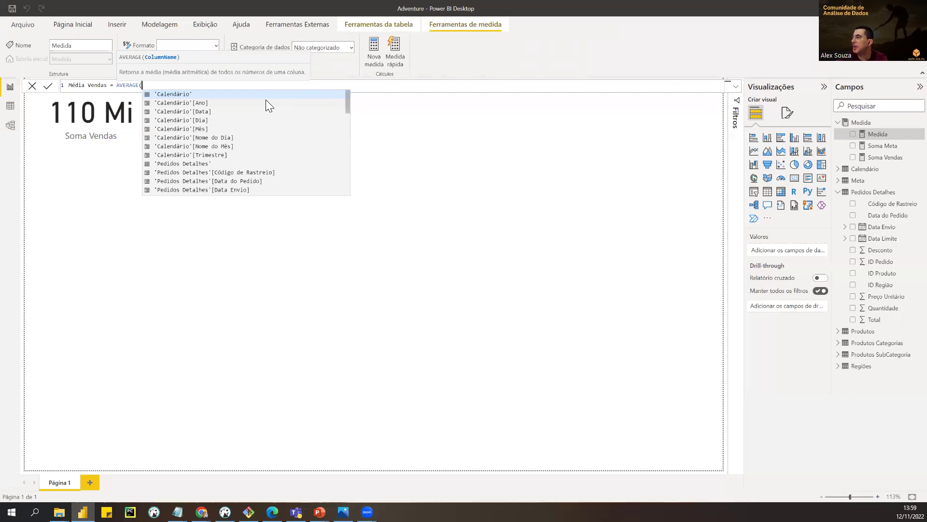
text(pedi)
key(Down)
key(Down)
key(Down)
key(Down)
key(Down)
key(Down)
key(Down)
key(Down)
key(Down)
key(Down)
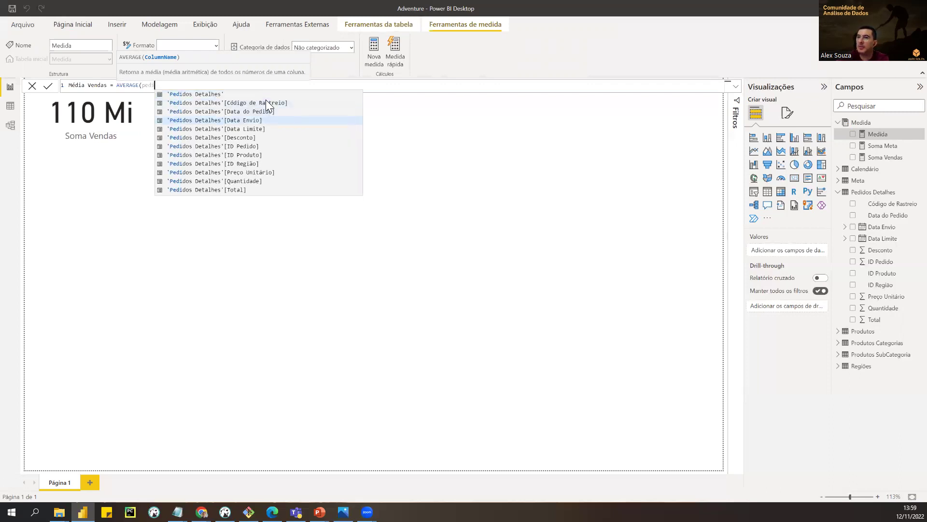
key(Down)
key(Tab)
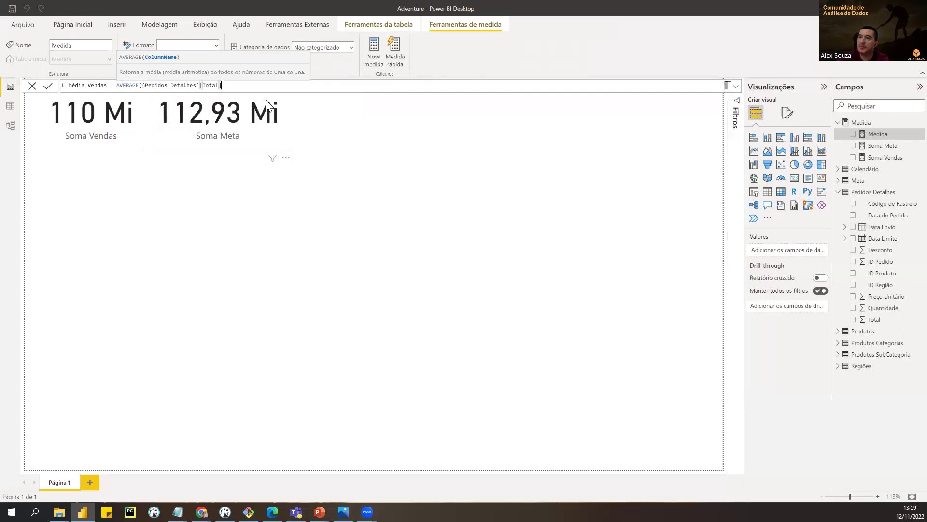
text())
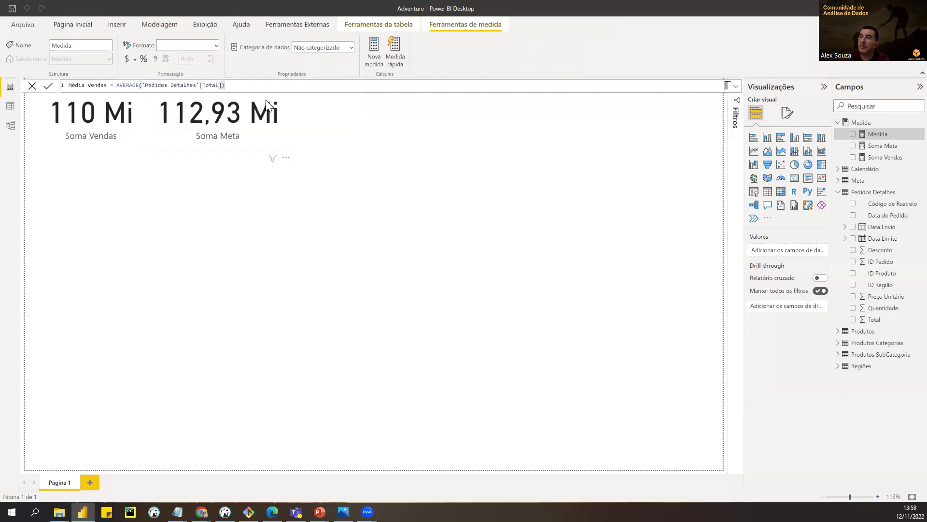
key(Return)
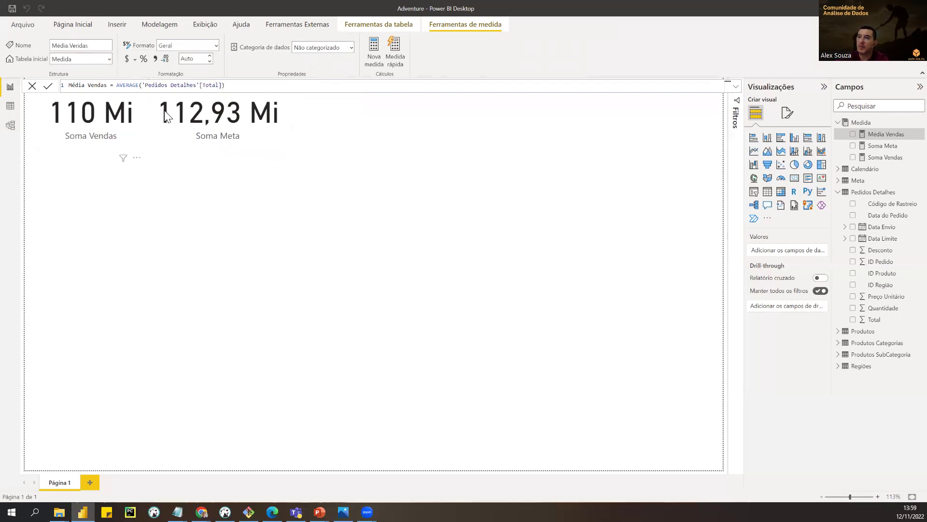
Duplicate the Soma Vendas card, place the copy beside the Soma Meta card and replace its field with Média Vendas
click(254, 116)
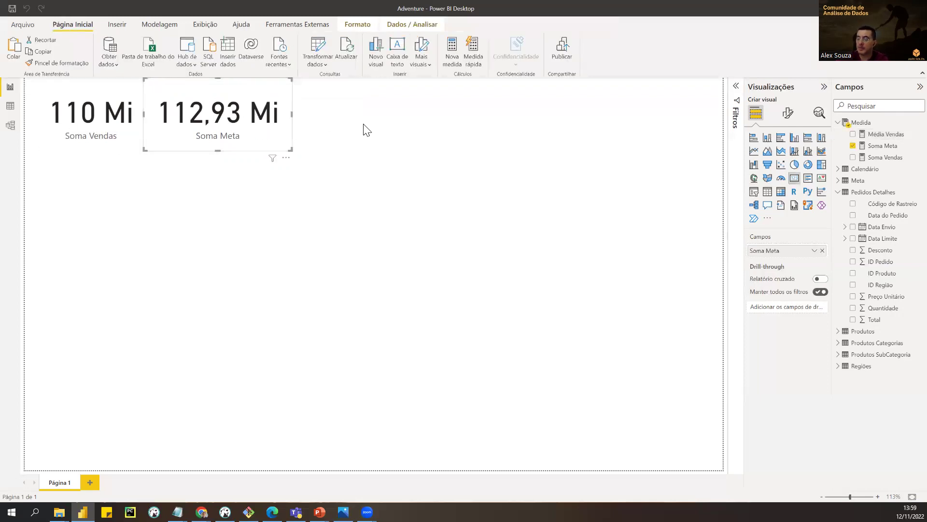
click(373, 127)
click(92, 115)
drag(97, 128, 355, 121)
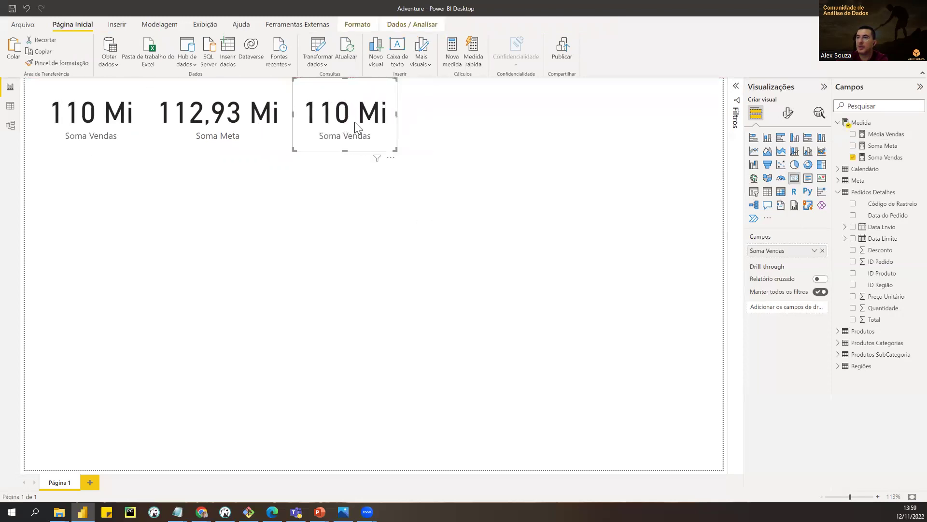
drag(880, 135, 776, 250)
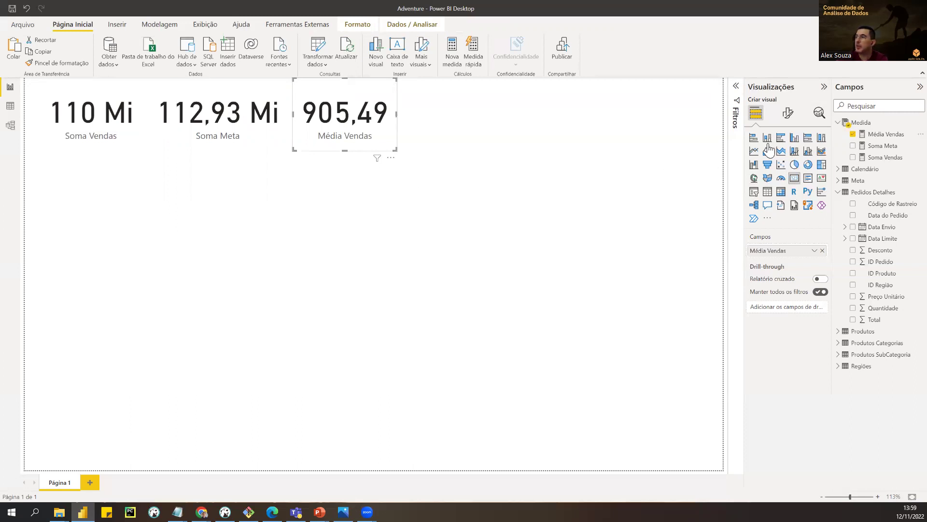
Review the formulas of the Soma Vendas, Soma Meta and Média Vendas measures
click(888, 158)
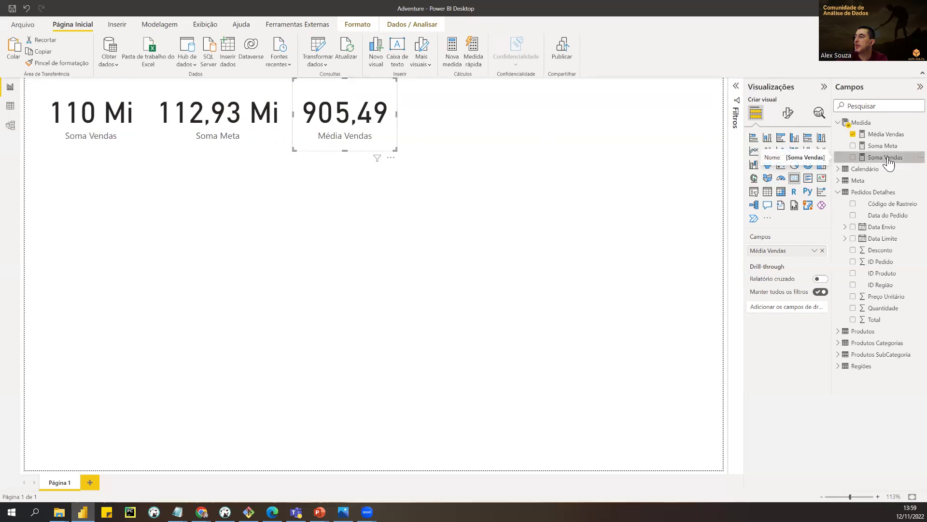
drag(219, 86, 55, 87)
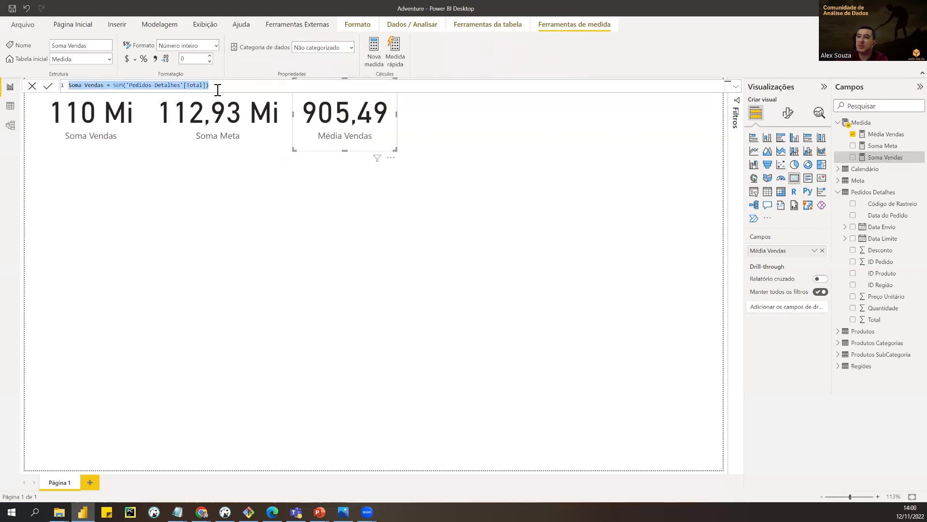
click(875, 146)
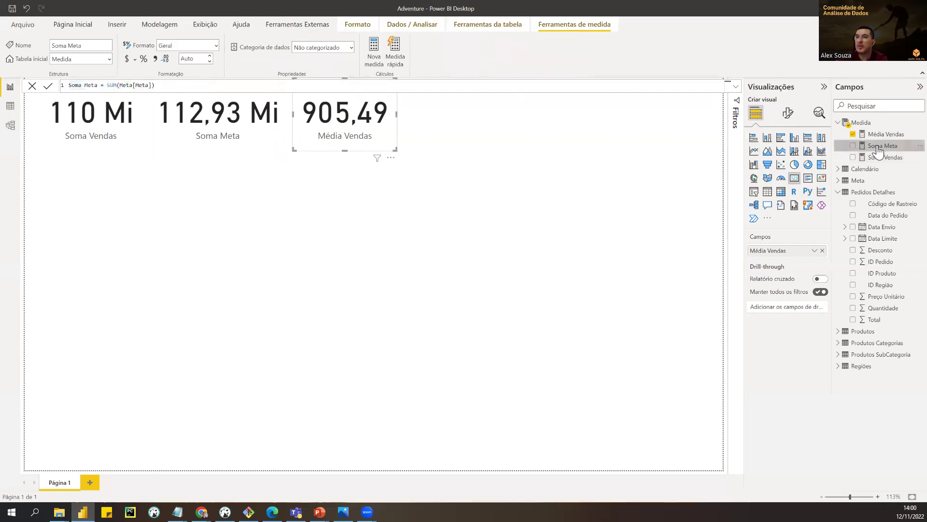
click(887, 137)
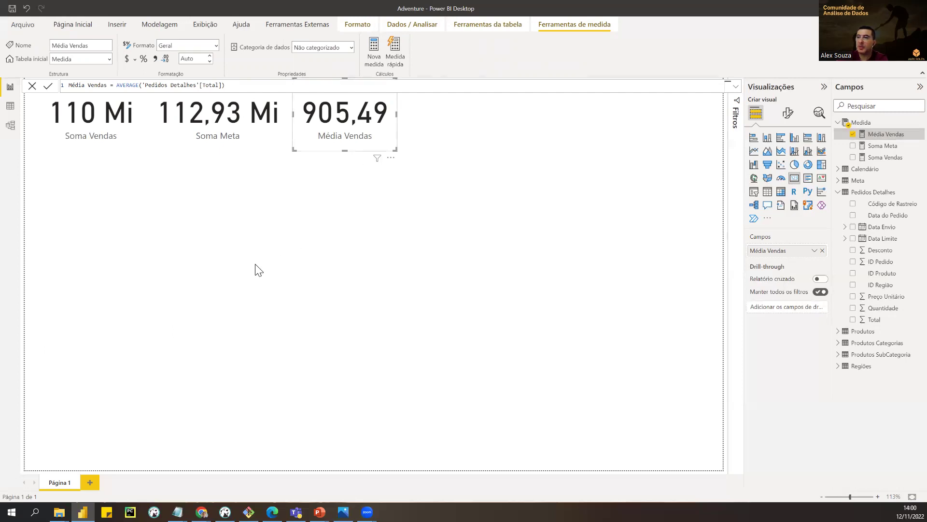
click(193, 215)
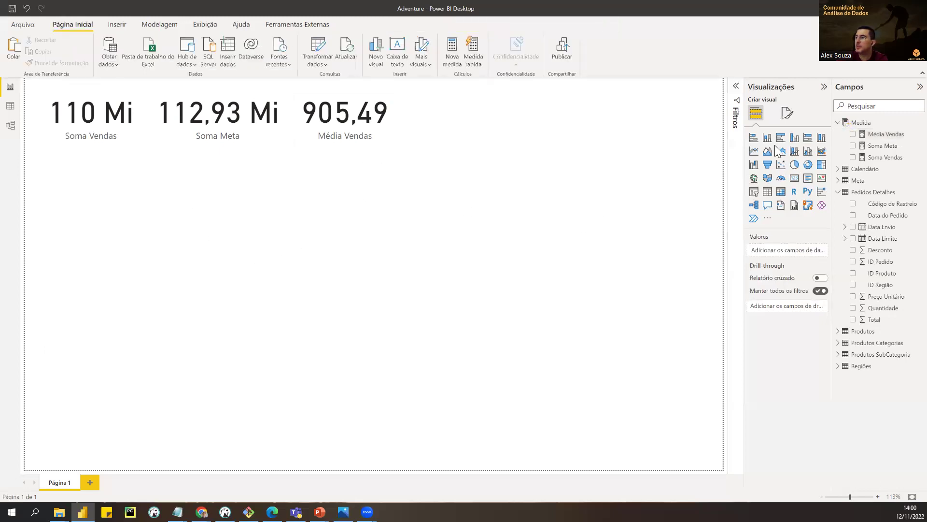
Create a clustered column chart from Soma Vendas, enlarge it and position it below the cards
drag(887, 164, 269, 275)
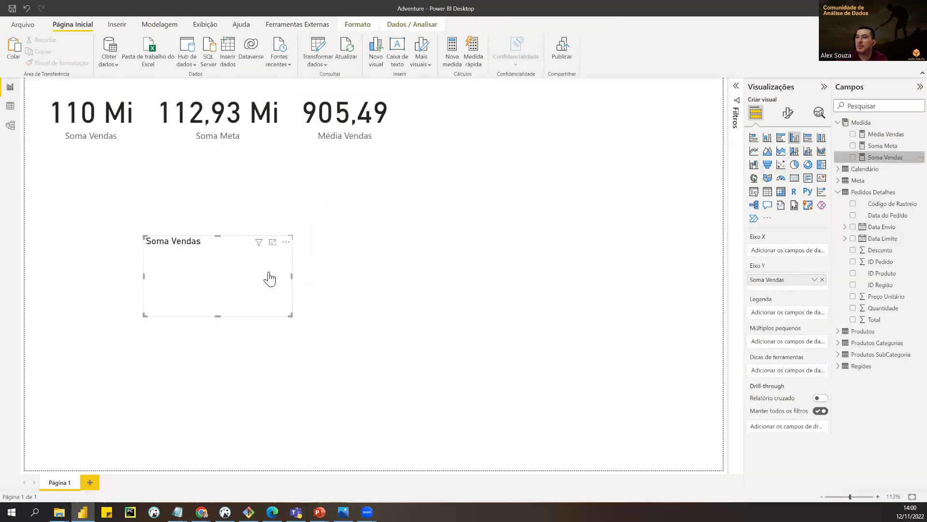
drag(291, 315, 446, 399)
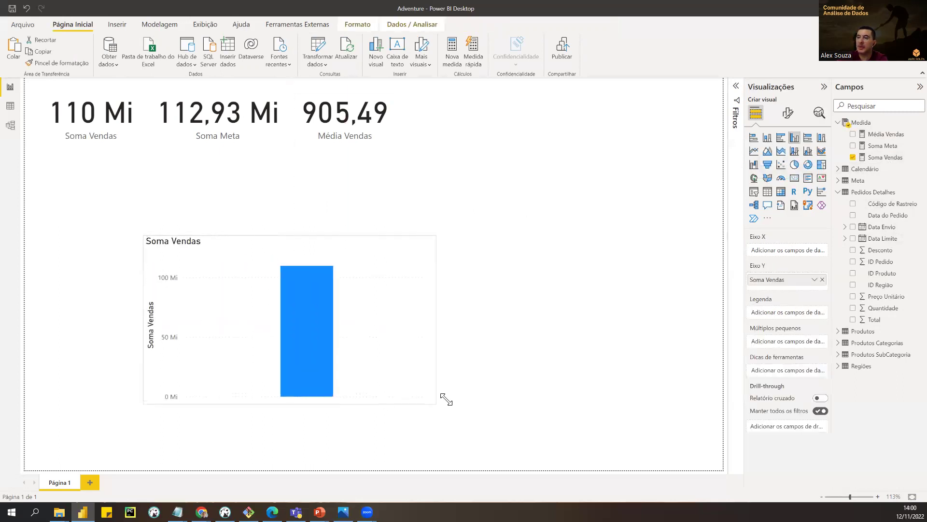
drag(396, 326, 283, 270)
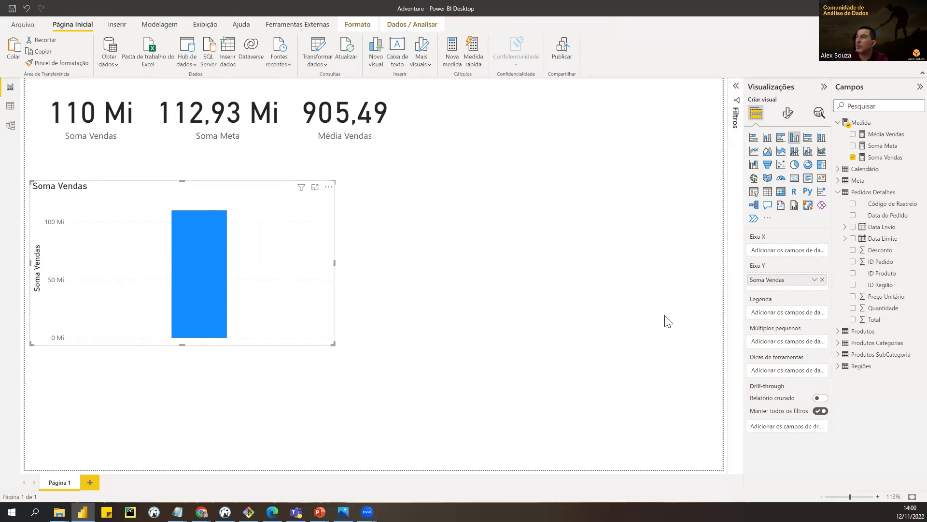
Add Soma Meta to the column chart's values and set Ano from the Calendário table as its X axis
drag(884, 146, 290, 268)
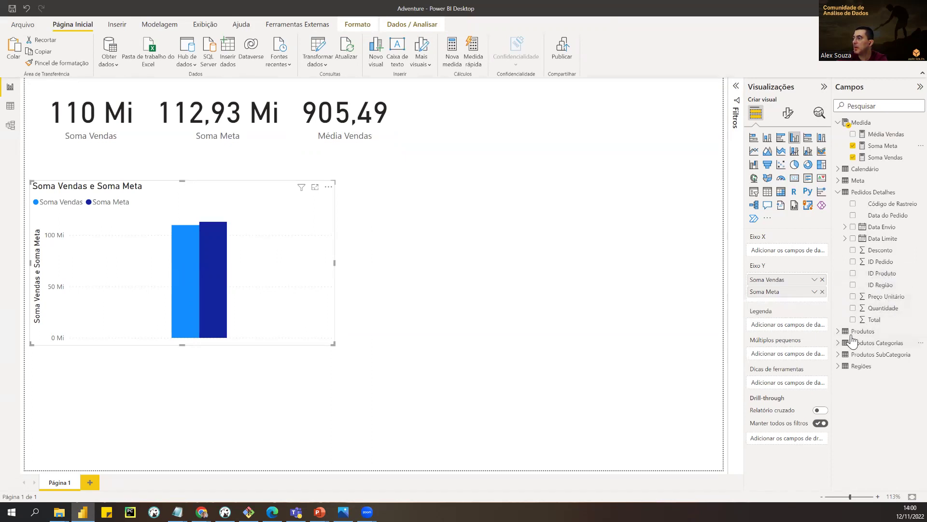
click(838, 169)
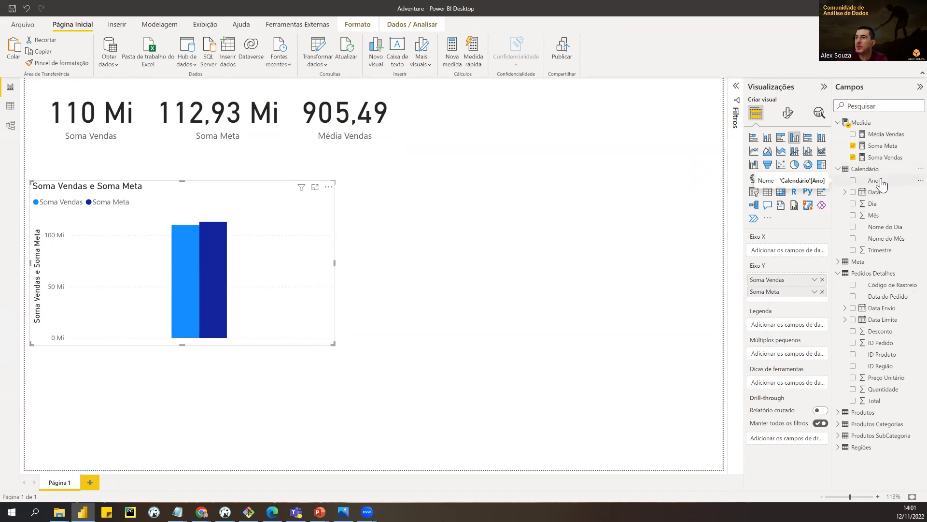
drag(882, 183, 781, 253)
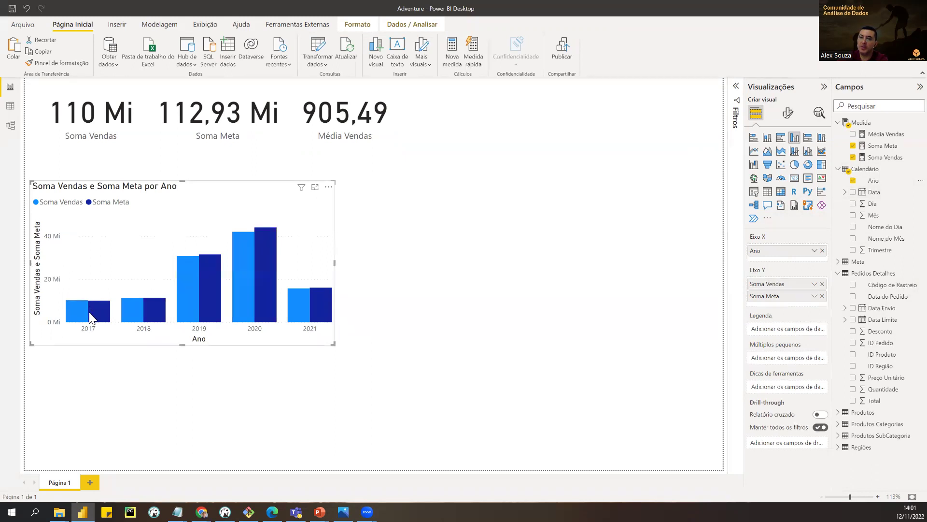
Narrow the Soma Vendas e Soma Meta por Ano chart slightly and deselect it
mouse_move(91, 315)
drag(333, 344, 317, 345)
click(365, 329)
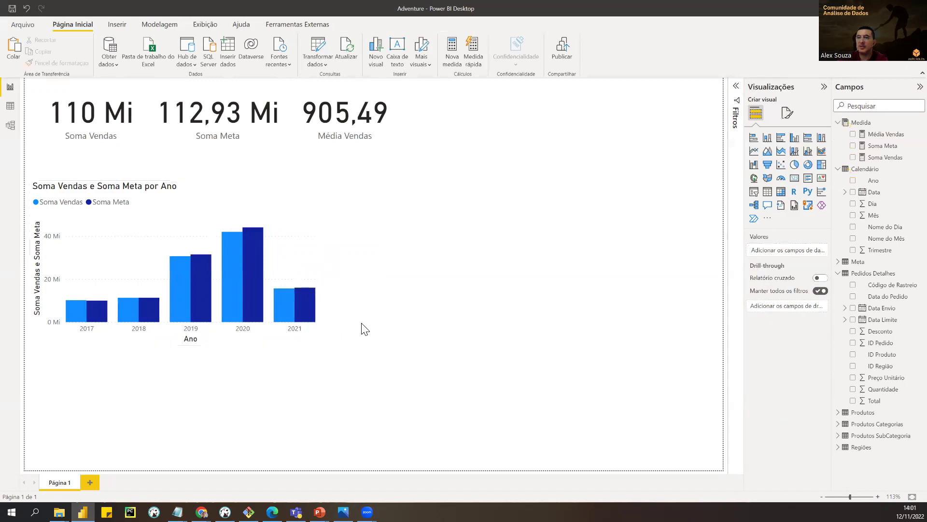